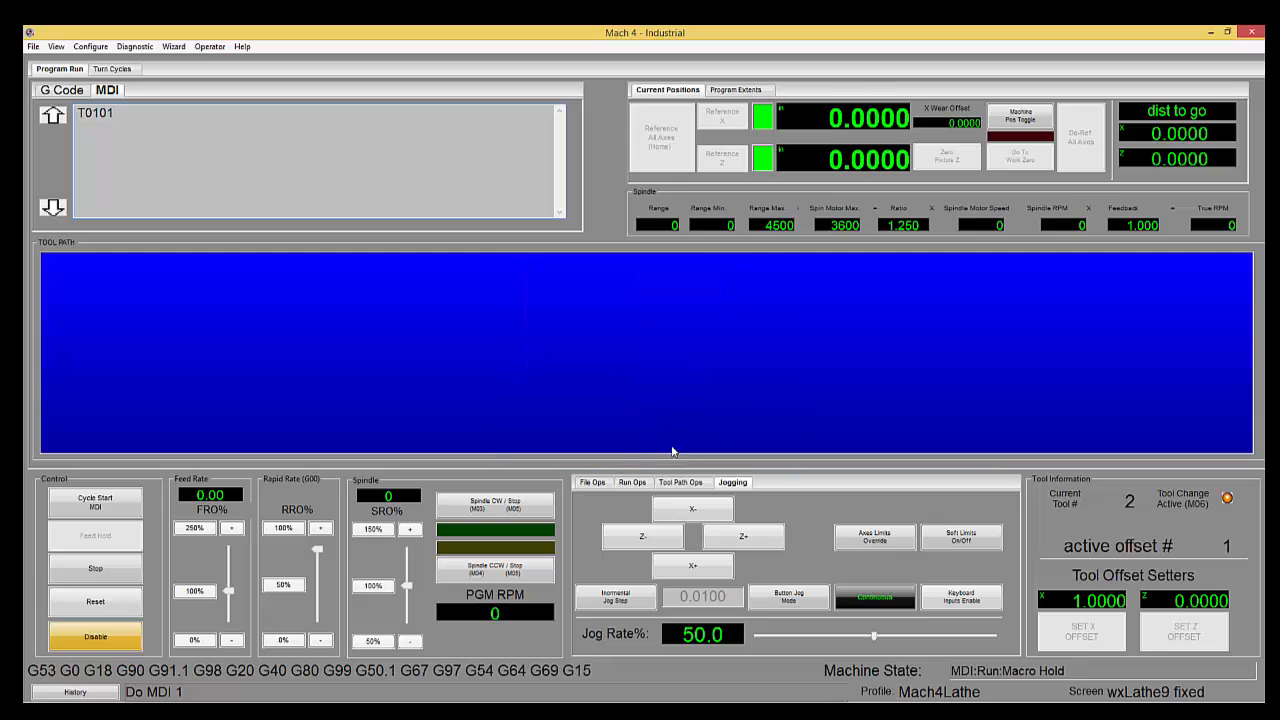
Step: Complete the T0101 tool change and jog tool 1 to about X -1.4167, Z -2.4583
{"action": "left_click", "coordinate": [82, 505]}
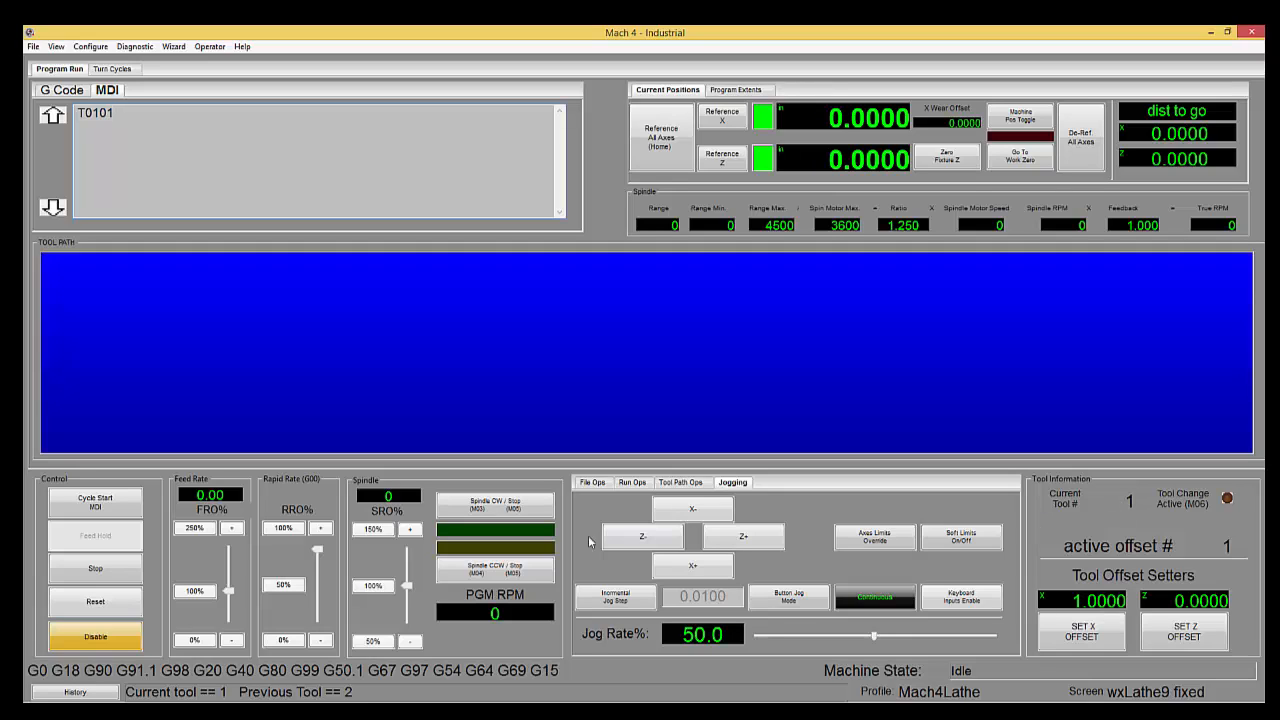
{"action": "left_click", "coordinate": [686, 510]}
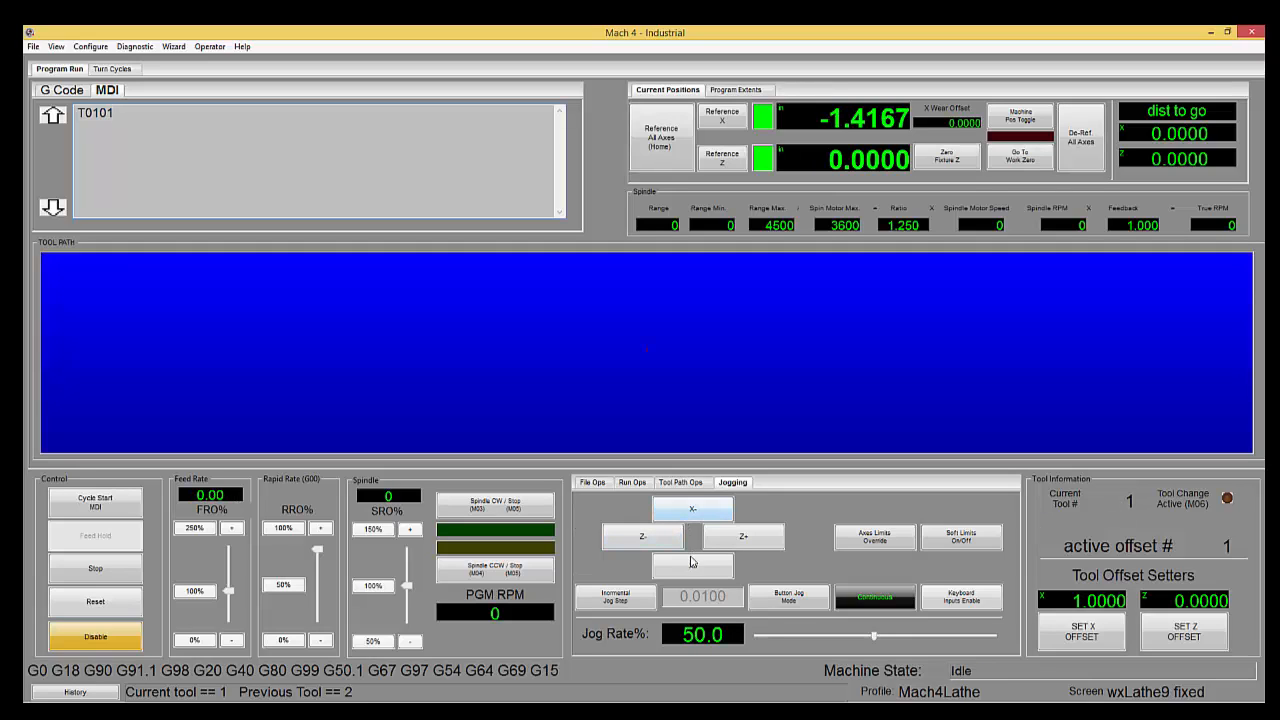
{"action": "left_click", "coordinate": [652, 541]}
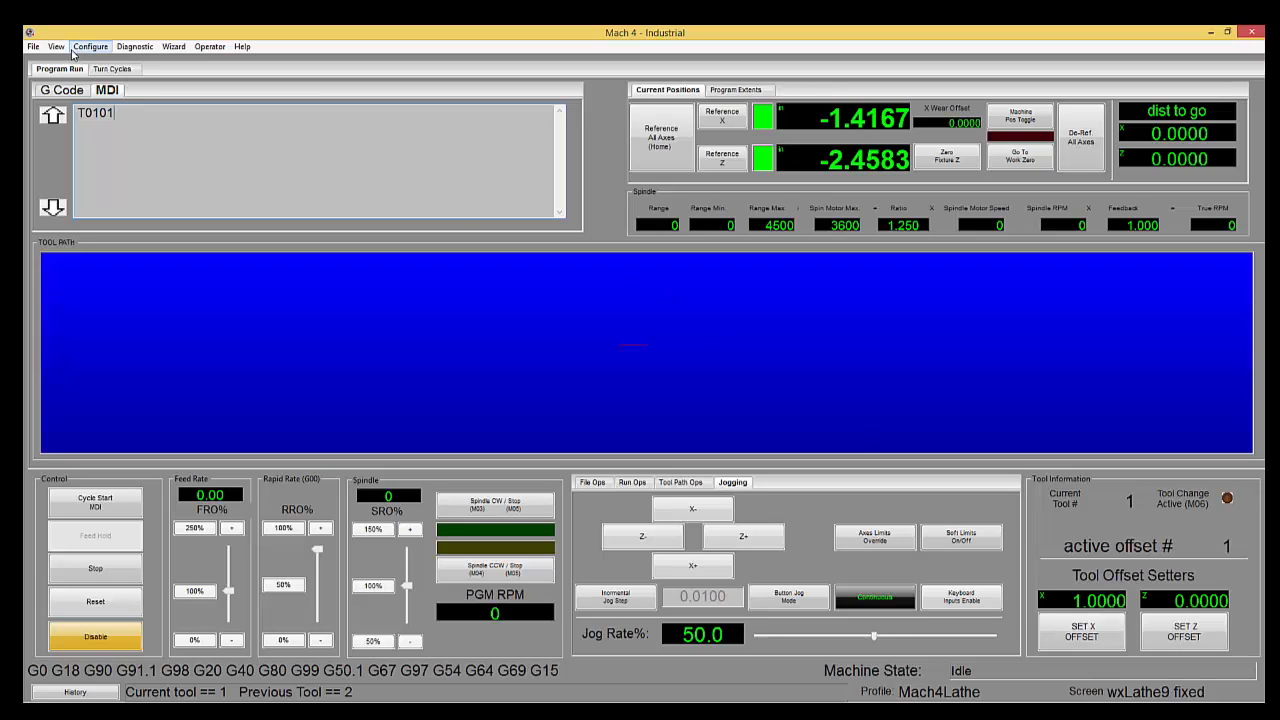
Step: Set tool 1's X offset for a 1.0000 diameter with the tool table open, and zero fixture Z
{"action": "left_click", "coordinate": [57, 47]}
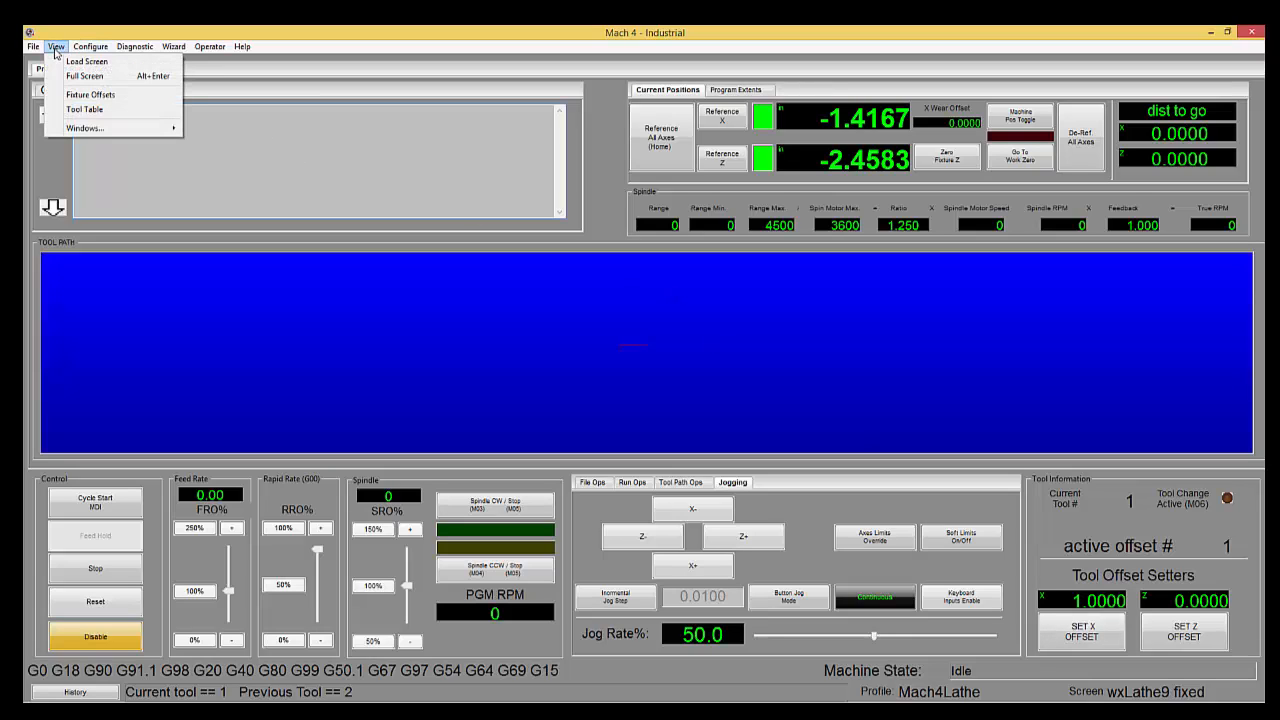
{"action": "left_click", "coordinate": [78, 110]}
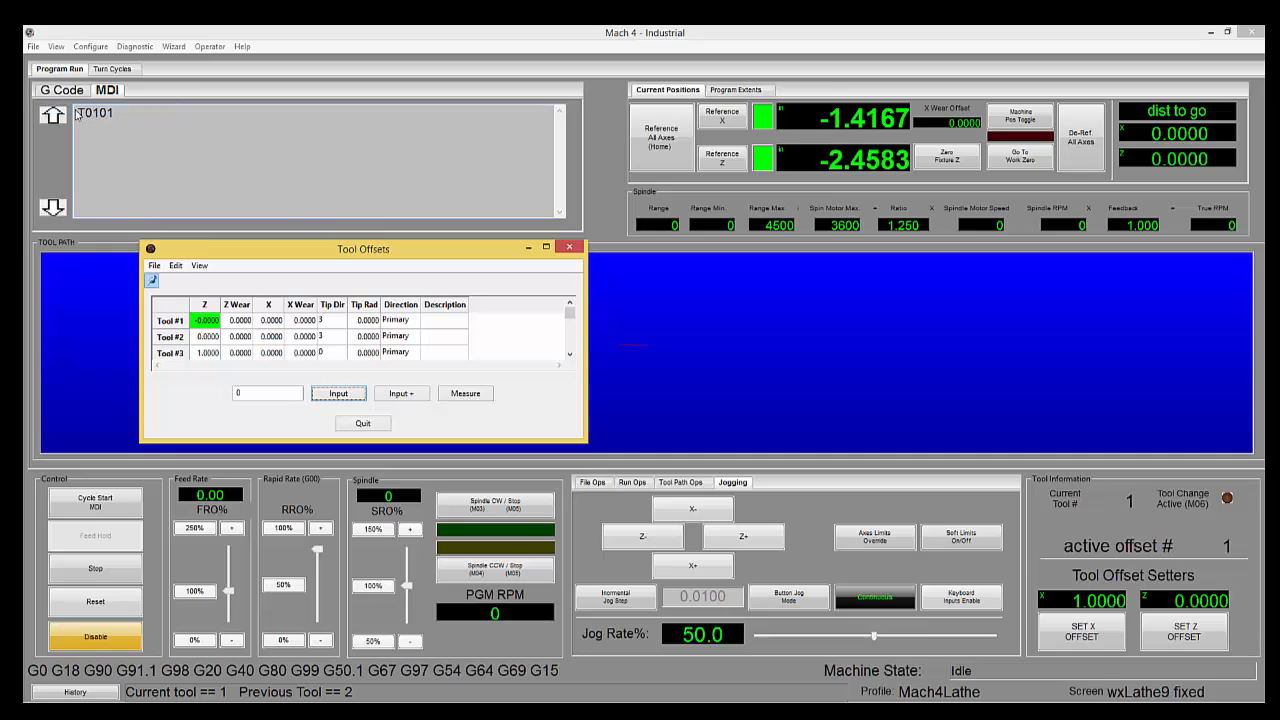
{"action": "left_click_drag", "start_coordinate": [333, 251], "coordinate": [1011, 260]}
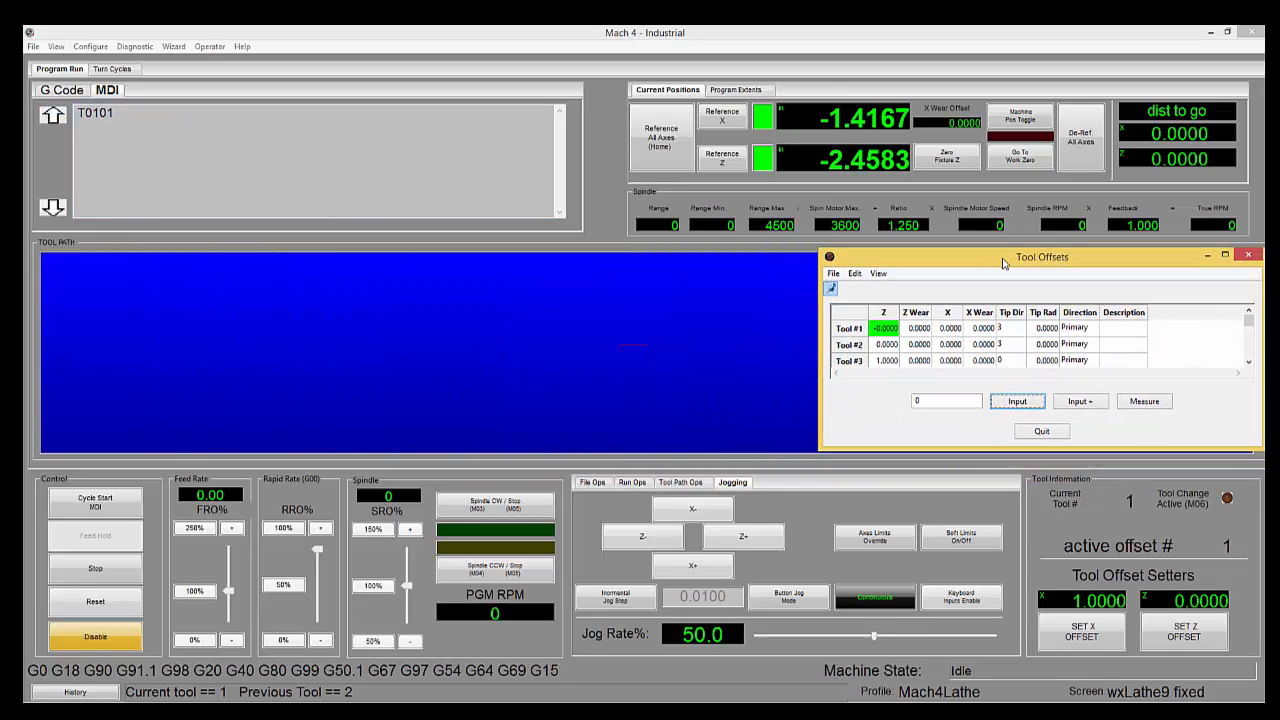
{"action": "left_click", "coordinate": [945, 327]}
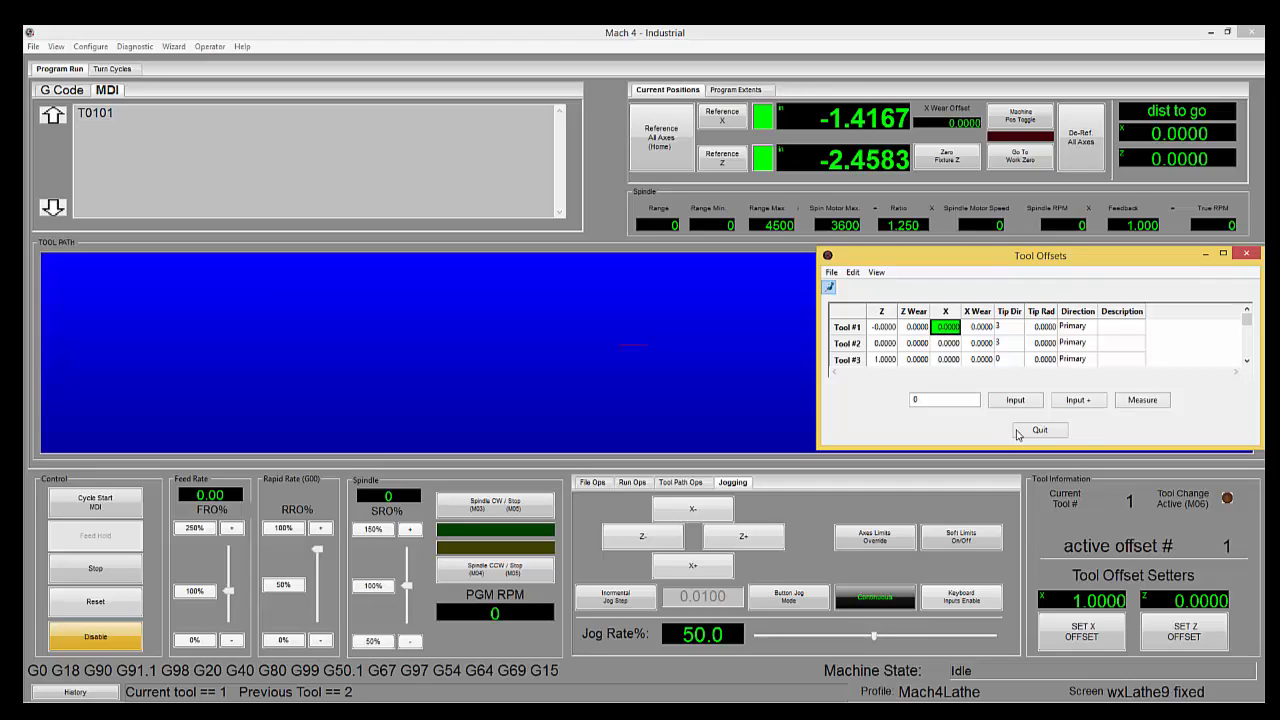
{"action": "left_click", "coordinate": [1078, 636]}
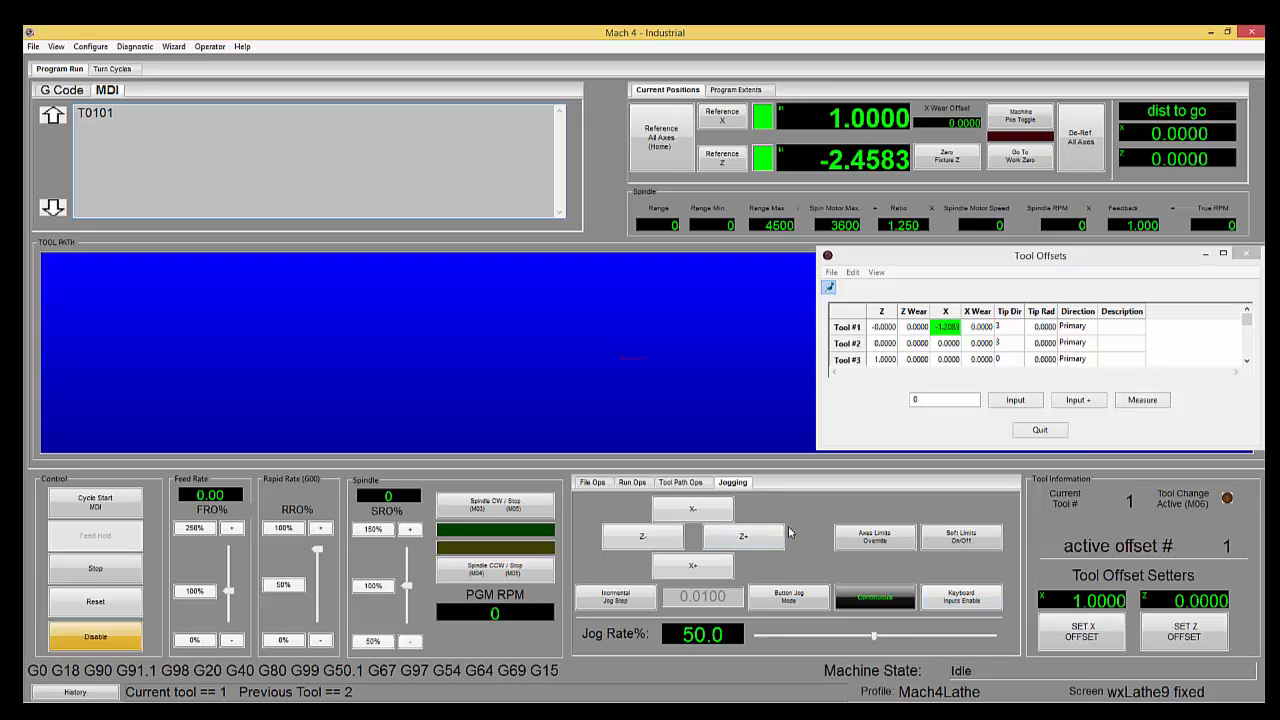
{"action": "left_click", "coordinate": [1042, 431]}
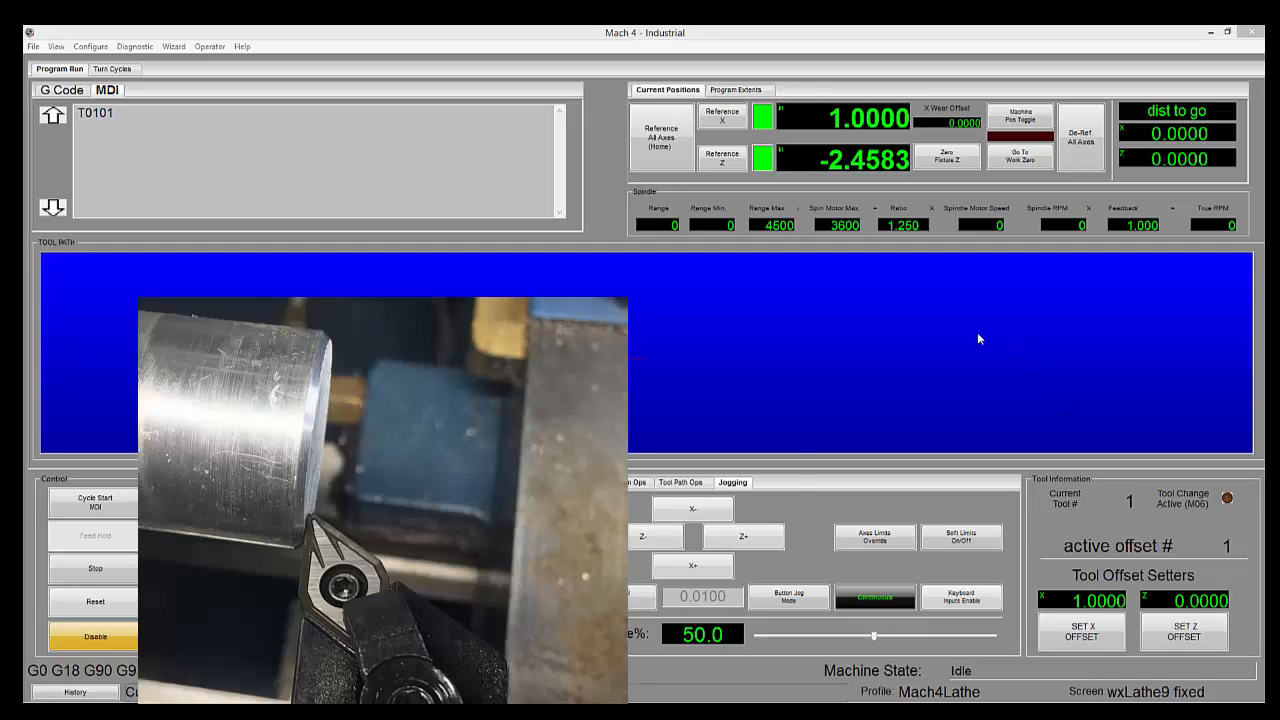
{"action": "left_click", "coordinate": [948, 156]}
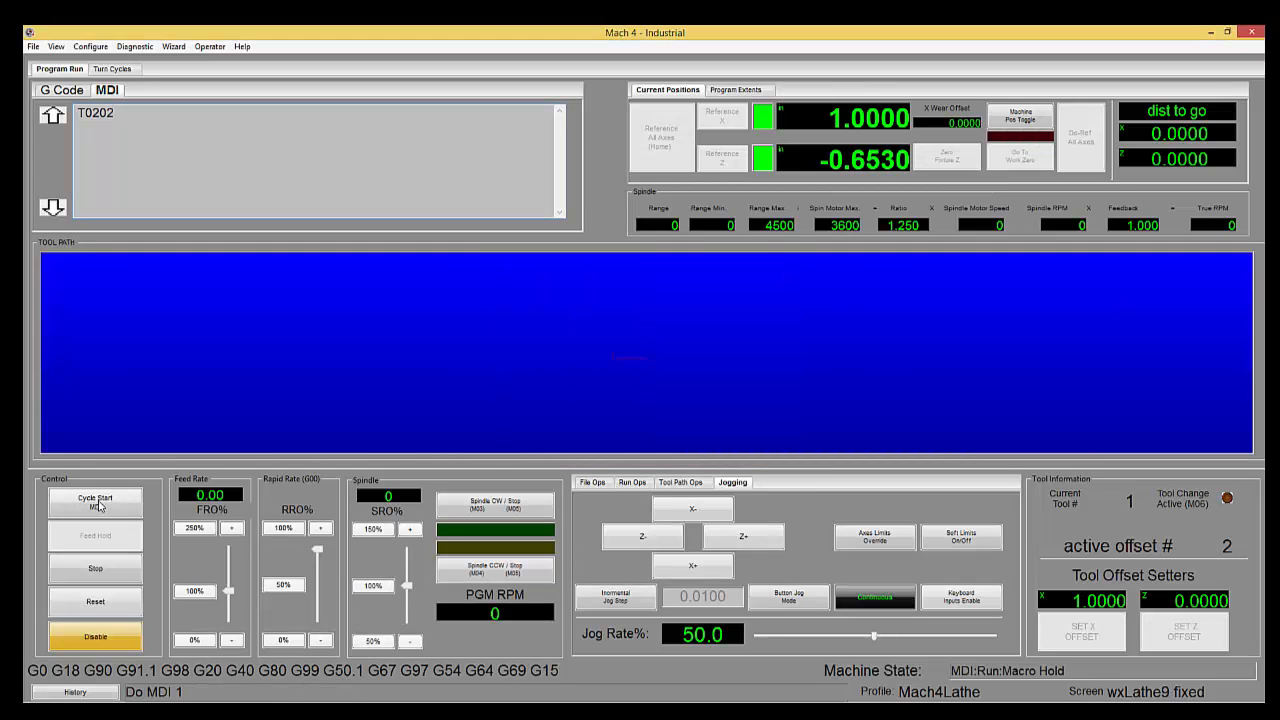
Step: Call tool 2 with T0202, jog it to about X -3.5833 and set its X offset for a 1.0000 diameter
{"action": "left_click", "coordinate": [99, 506]}
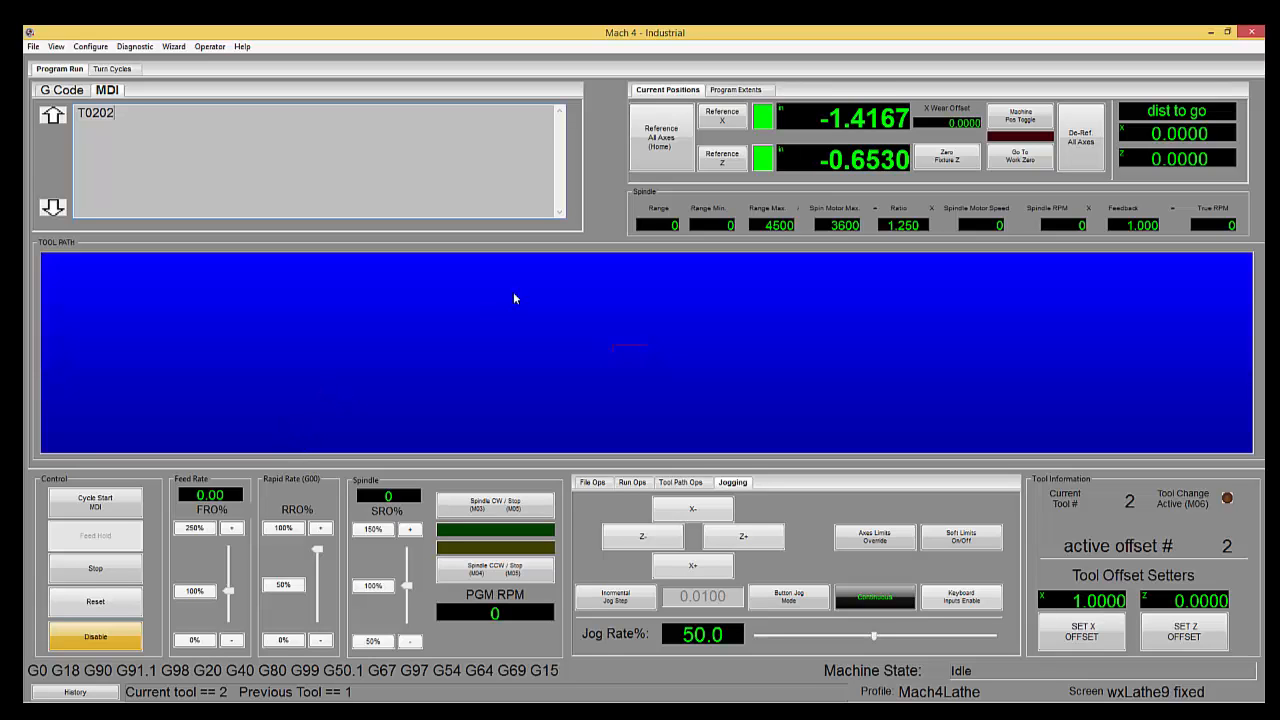
{"action": "left_click", "coordinate": [690, 511]}
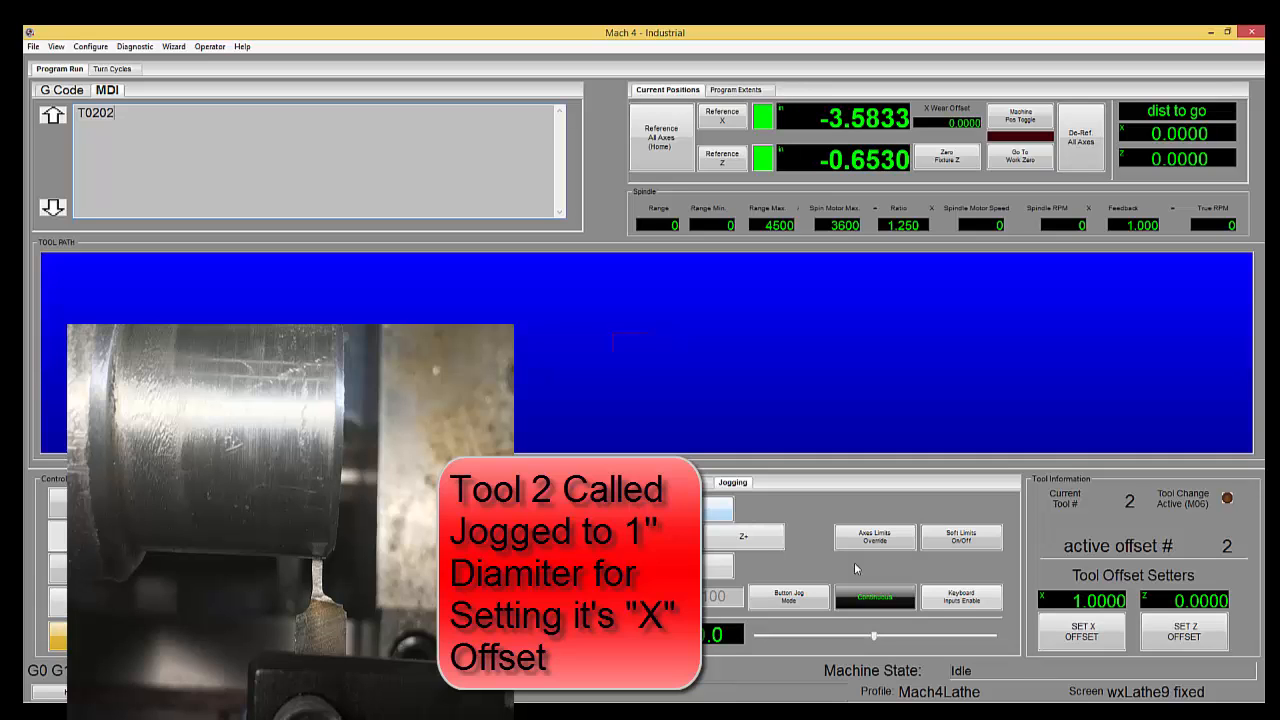
{"action": "left_click", "coordinate": [1090, 642]}
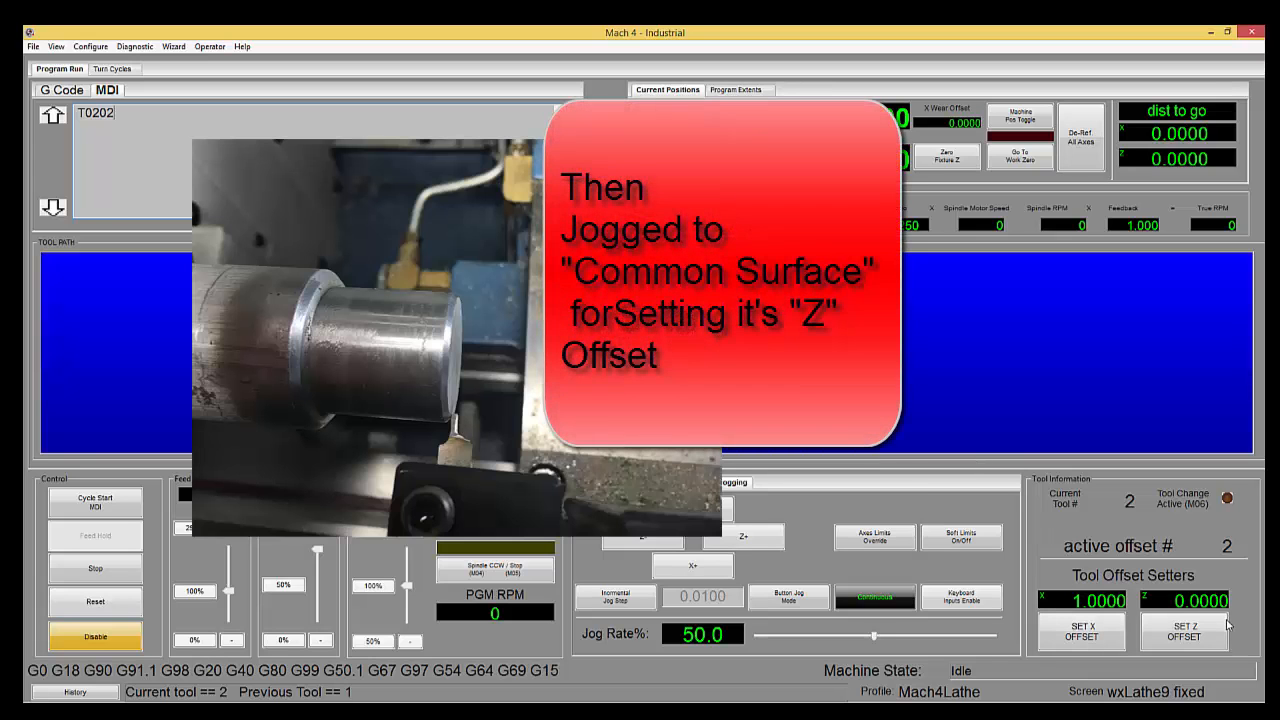
Step: Try 0.2500 and 1.0000 as the Z value of the tool offset setter and return it to 0.0000
{"action": "left_click", "coordinate": [1193, 602]}
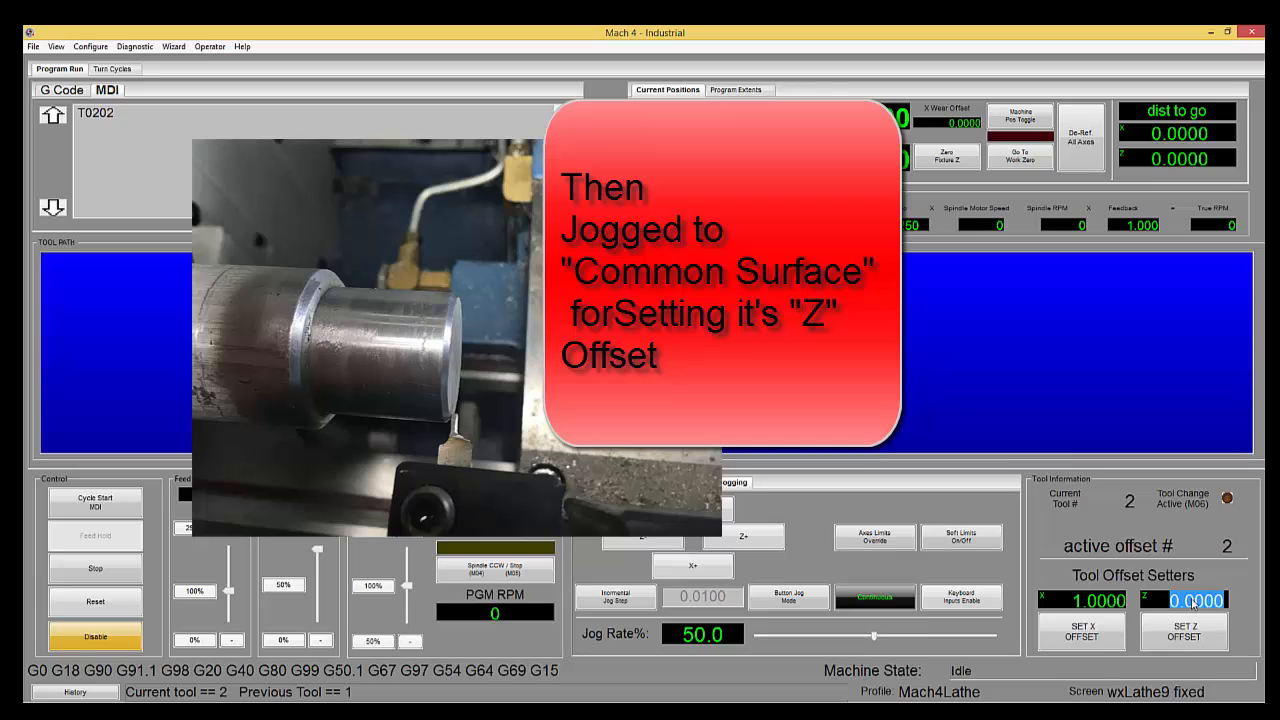
{"action": "type", "text": ".25"}
{"action": "key", "text": "Return"}
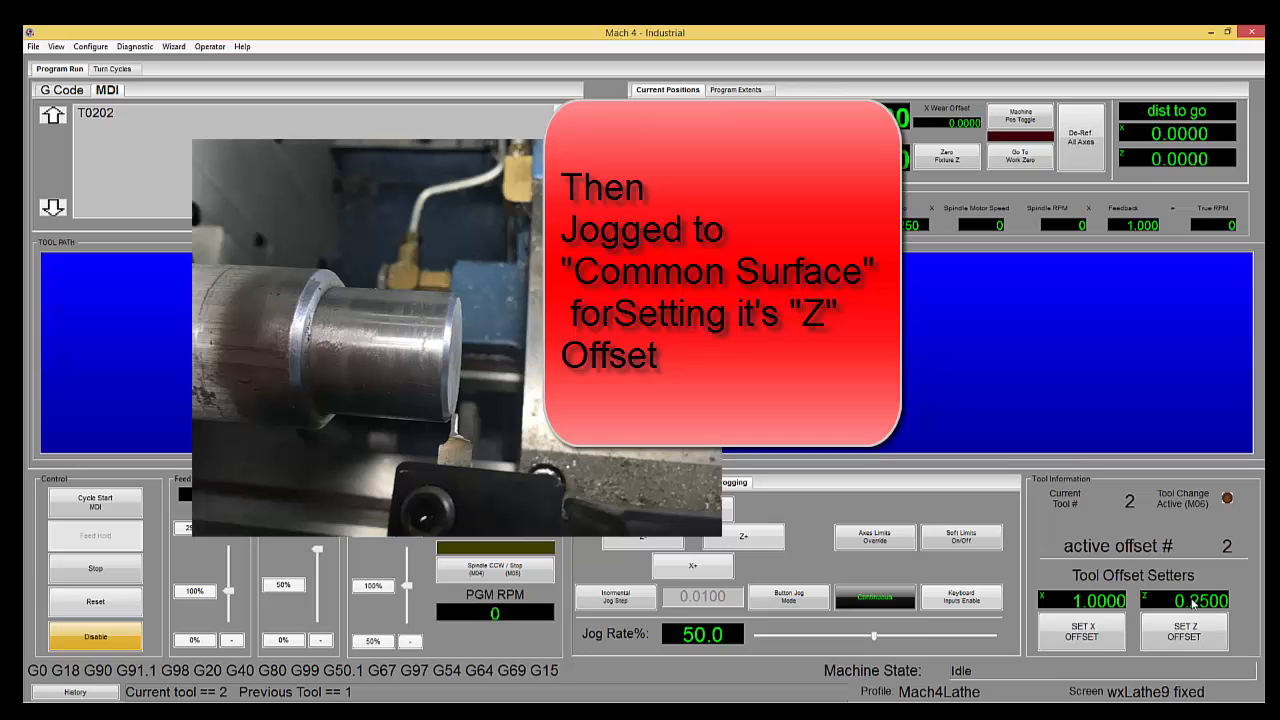
{"action": "left_click", "coordinate": [1193, 602]}
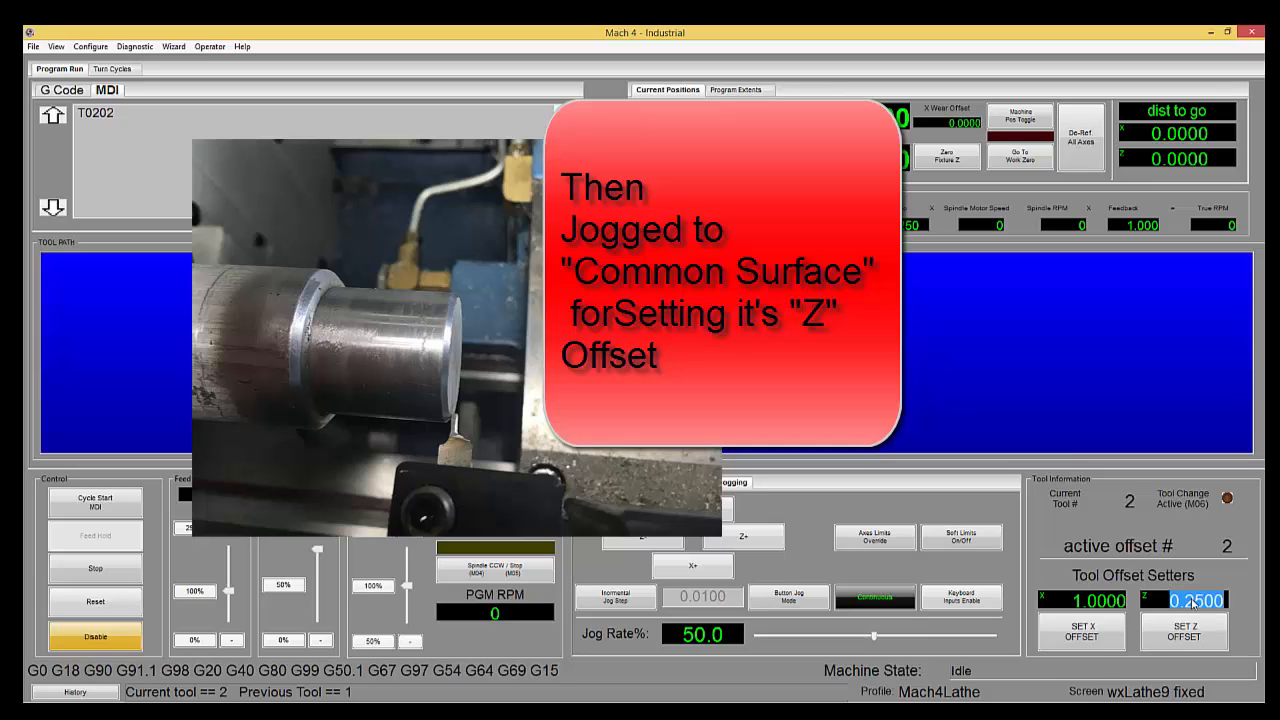
{"action": "type", "text": "1"}
{"action": "key", "text": "Return"}
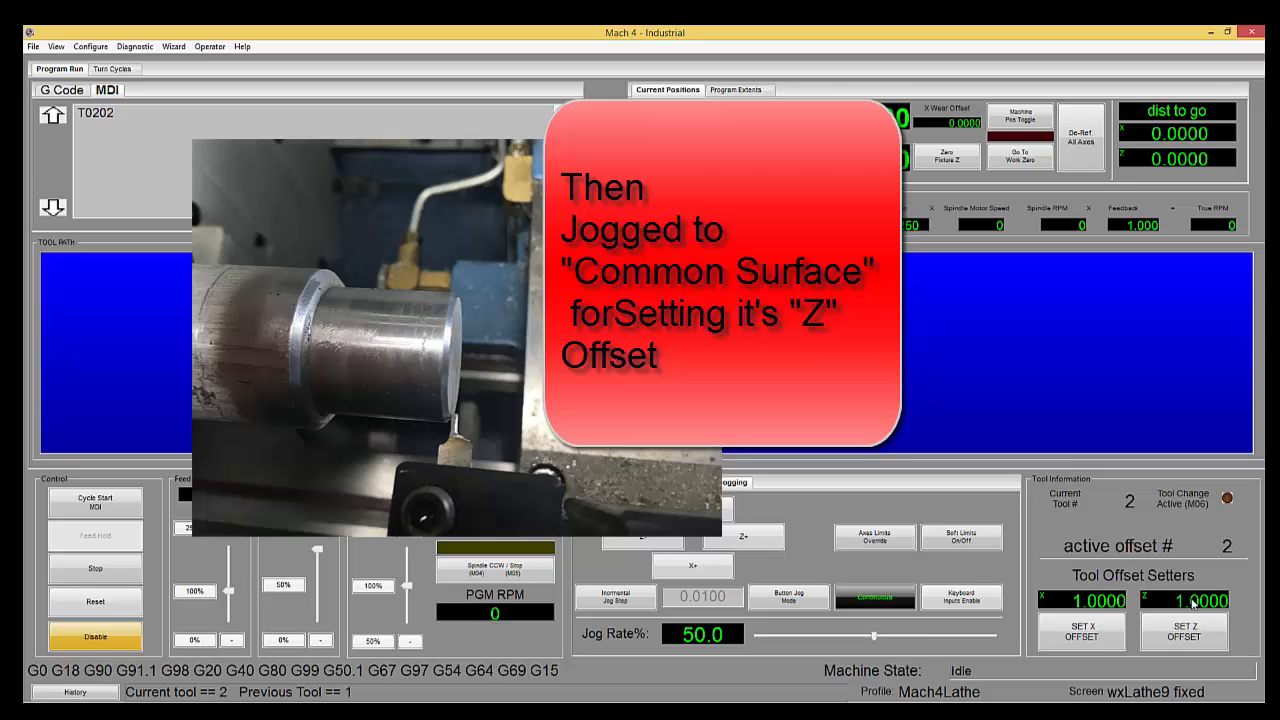
{"action": "left_click", "coordinate": [1193, 602]}
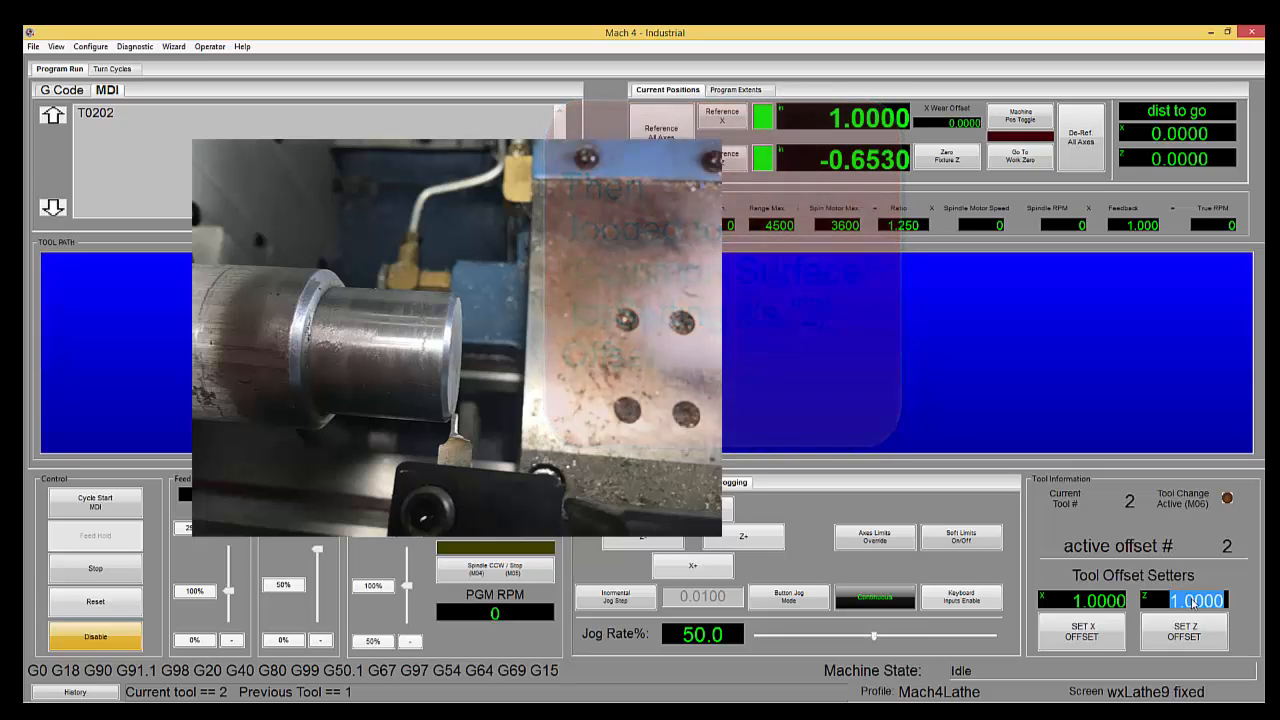
{"action": "type", "text": "0"}
{"action": "key", "text": "Return"}
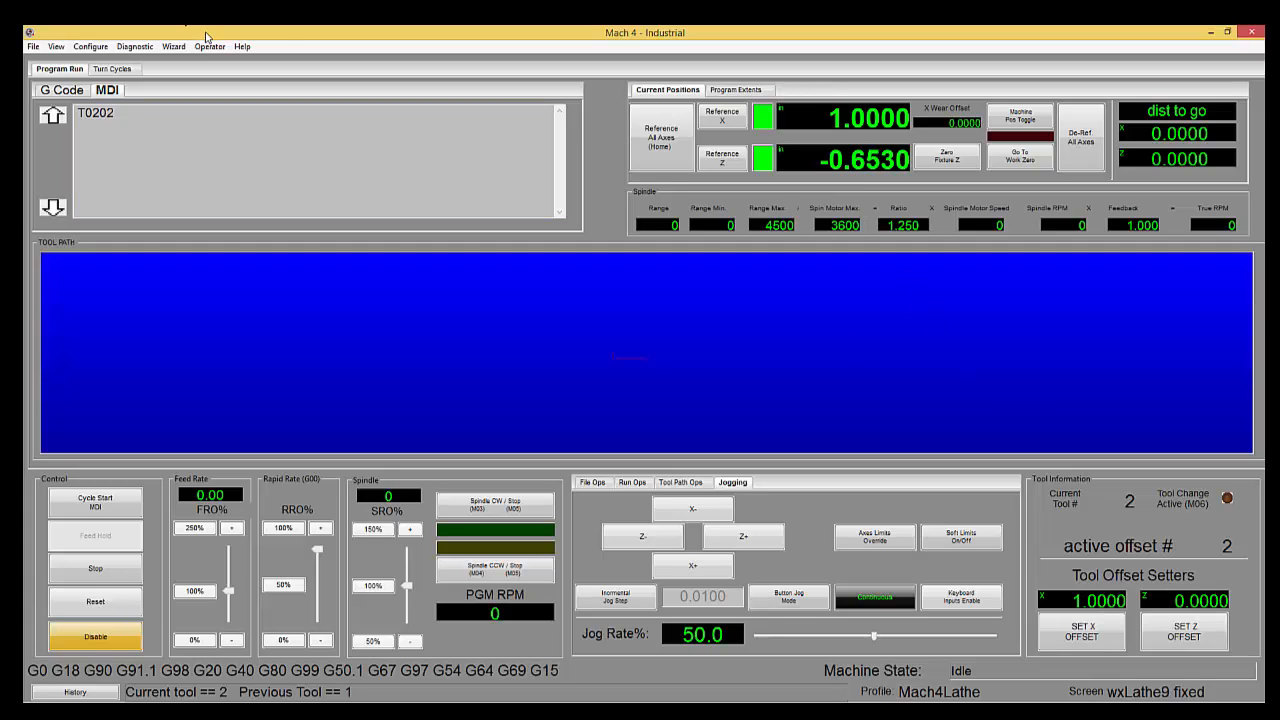
Step: Open the tool table at tool 2's Z entry and set its Z offset from the common surface at Z 0.0000
{"action": "left_click", "coordinate": [56, 46]}
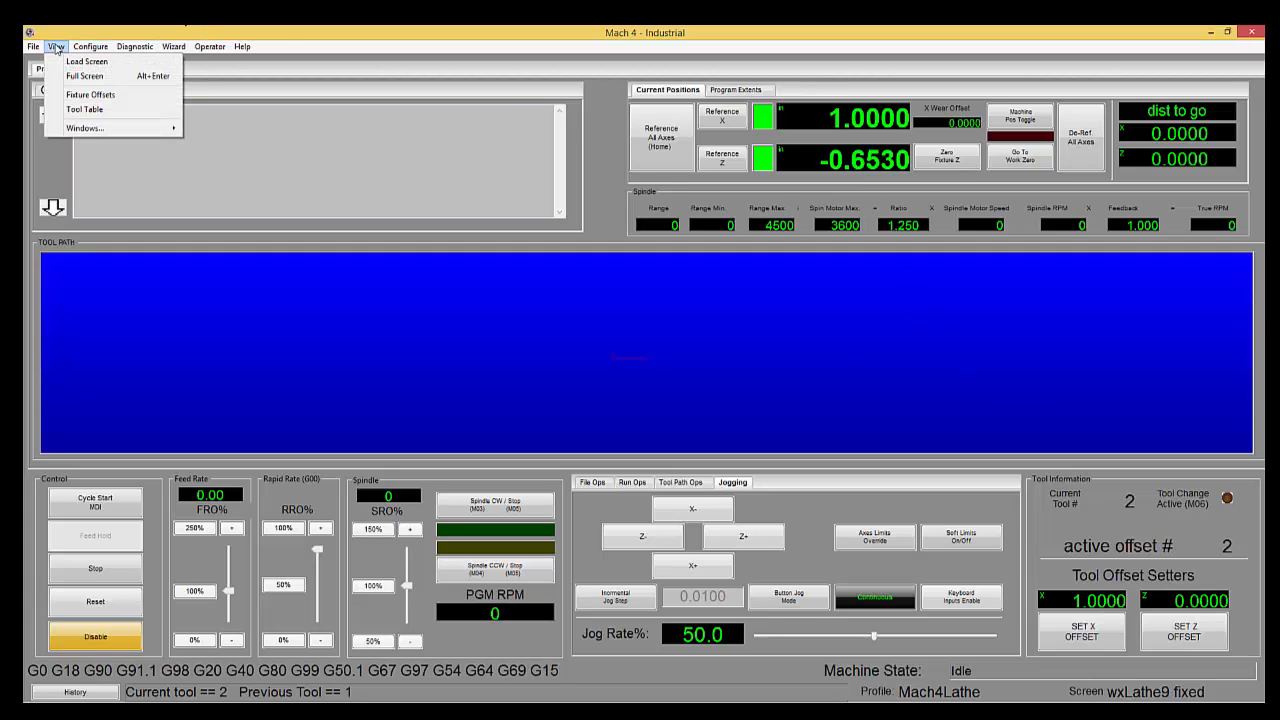
{"action": "left_click", "coordinate": [85, 110]}
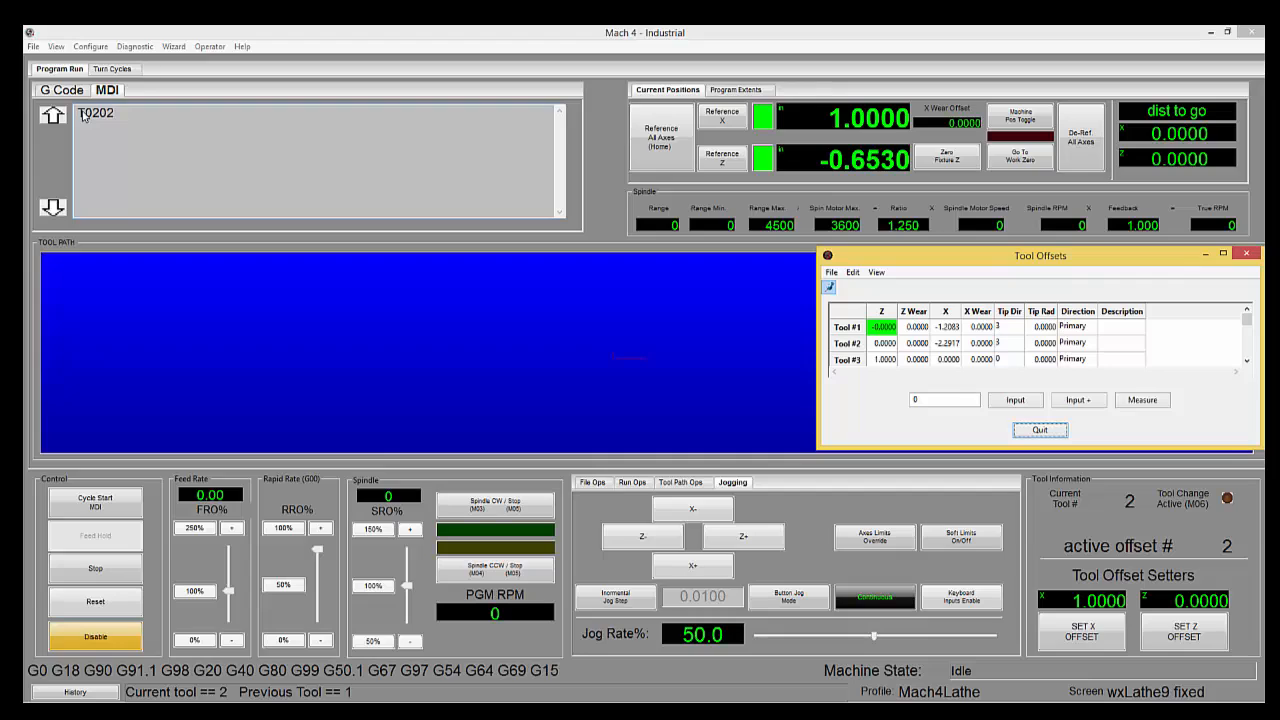
{"action": "left_click", "coordinate": [880, 343]}
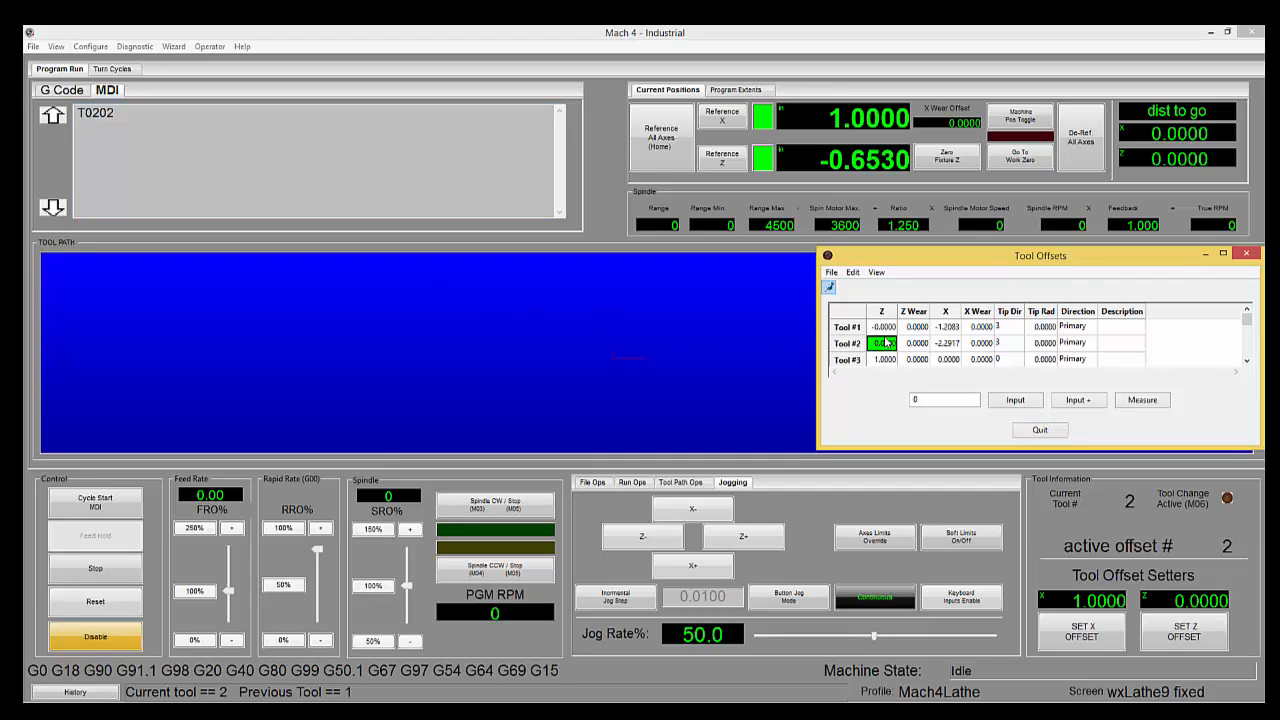
{"action": "left_click", "coordinate": [1181, 642]}
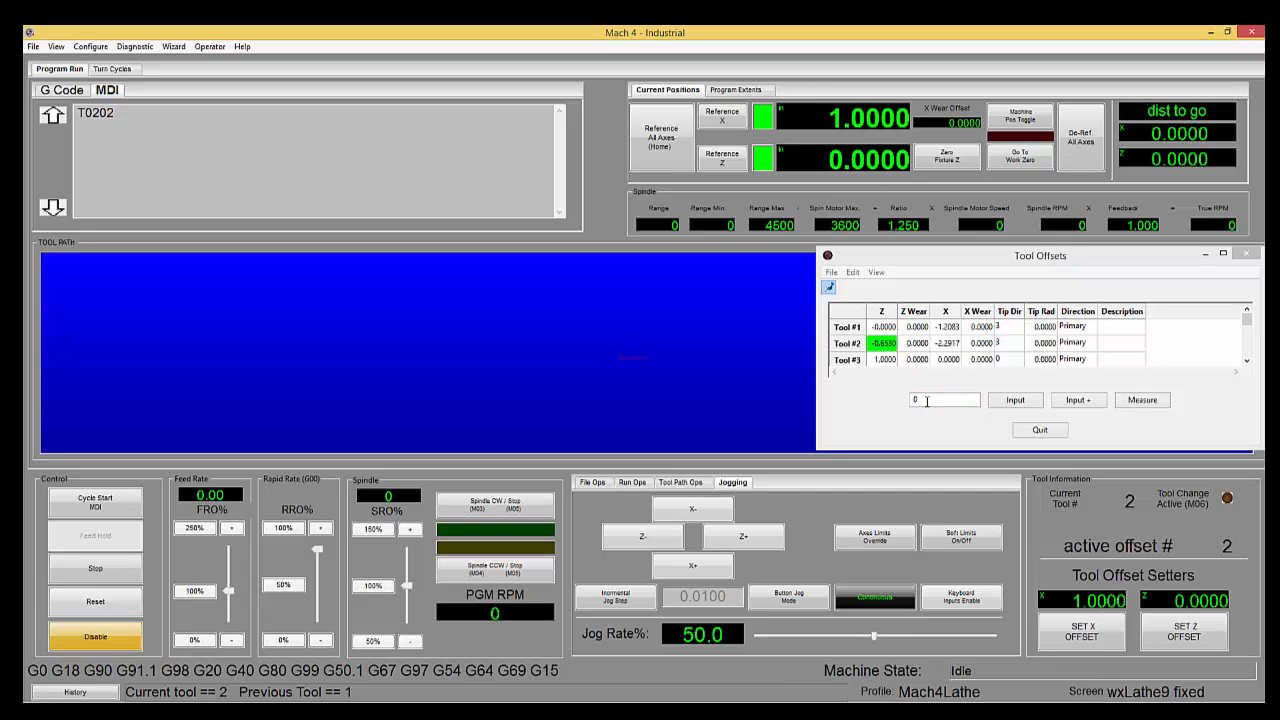
Step: Clear tool 2's Z offset to 0 in the tool table and set it again at Z 0.0000, closing the table
{"action": "left_click", "coordinate": [927, 401]}
{"action": "left_click", "coordinate": [1016, 400]}
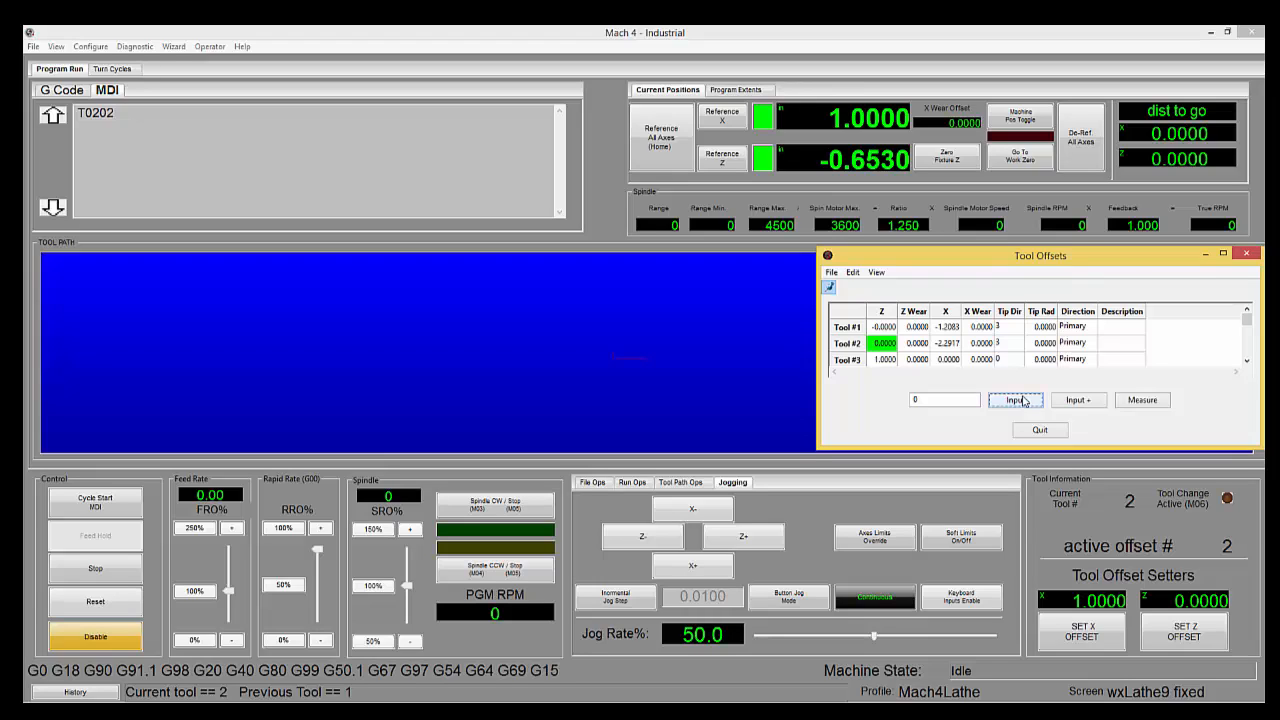
{"action": "left_click", "coordinate": [1170, 636]}
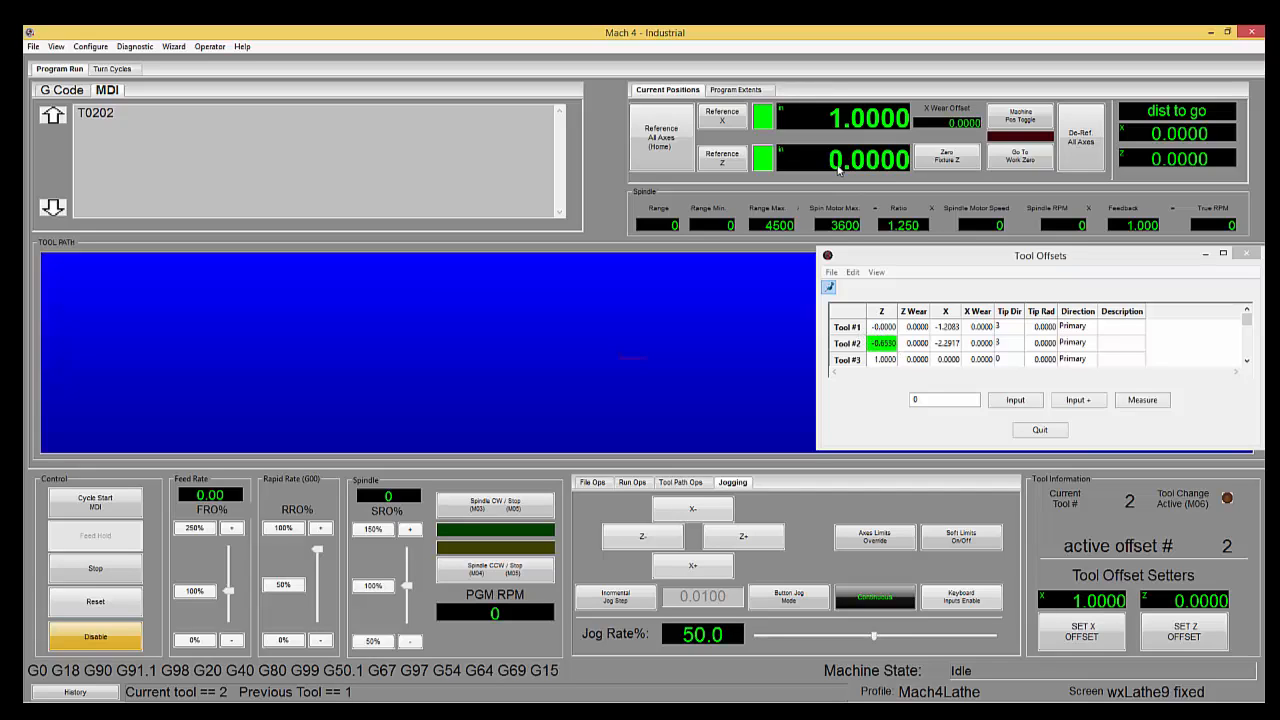
{"action": "left_click", "coordinate": [1042, 430]}
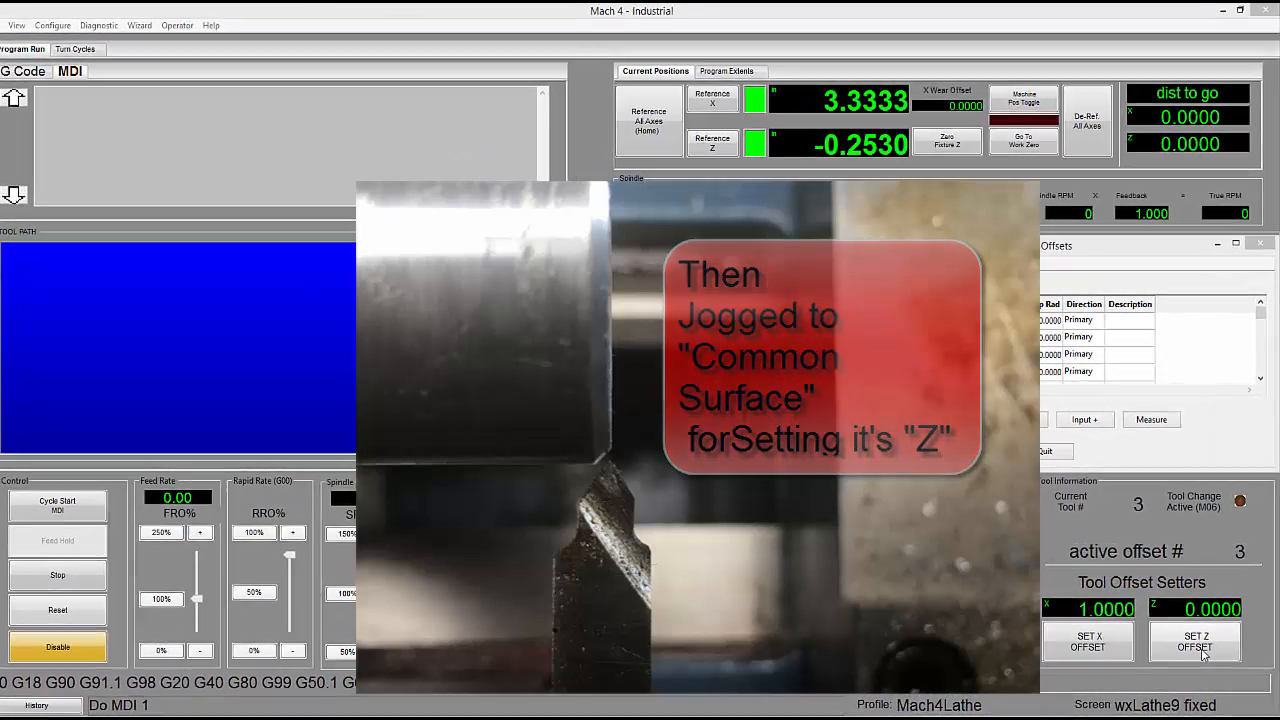
Step: Set tool 3's Z offset at Z 0.0000, clear it to 0 in the tool table and set it again
{"action": "left_click", "coordinate": [1195, 643]}
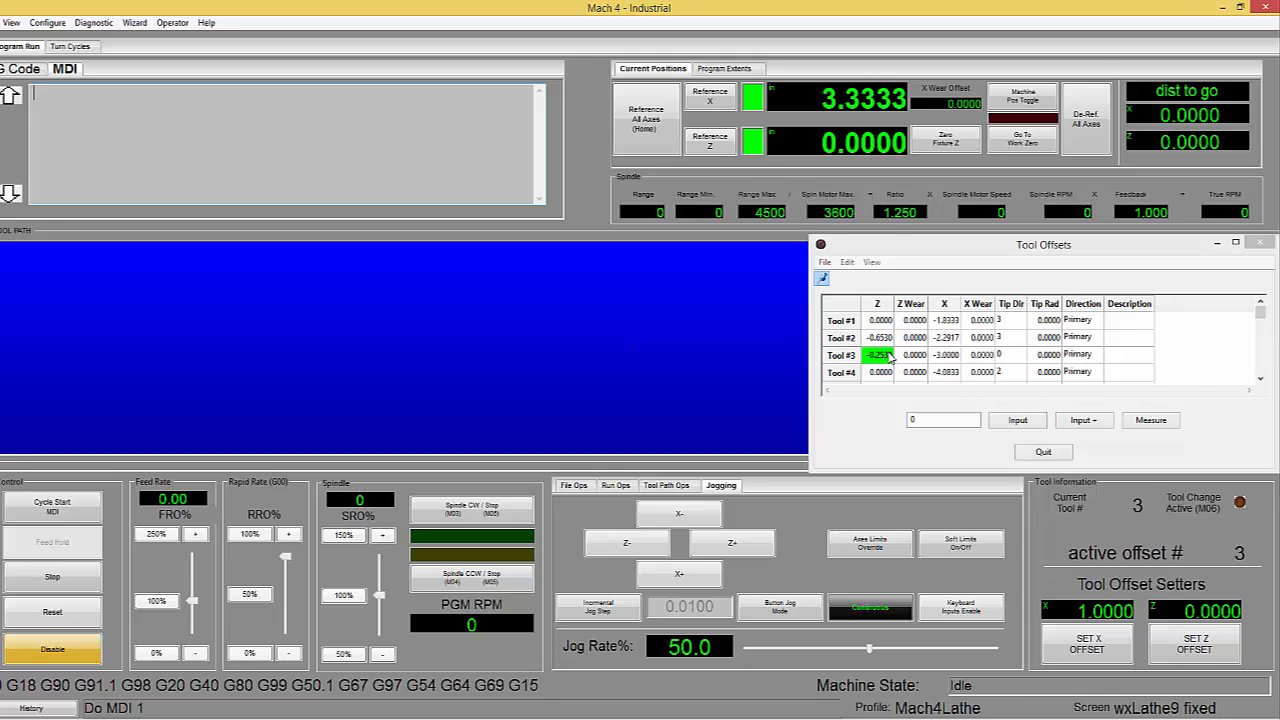
{"action": "left_click", "coordinate": [935, 420]}
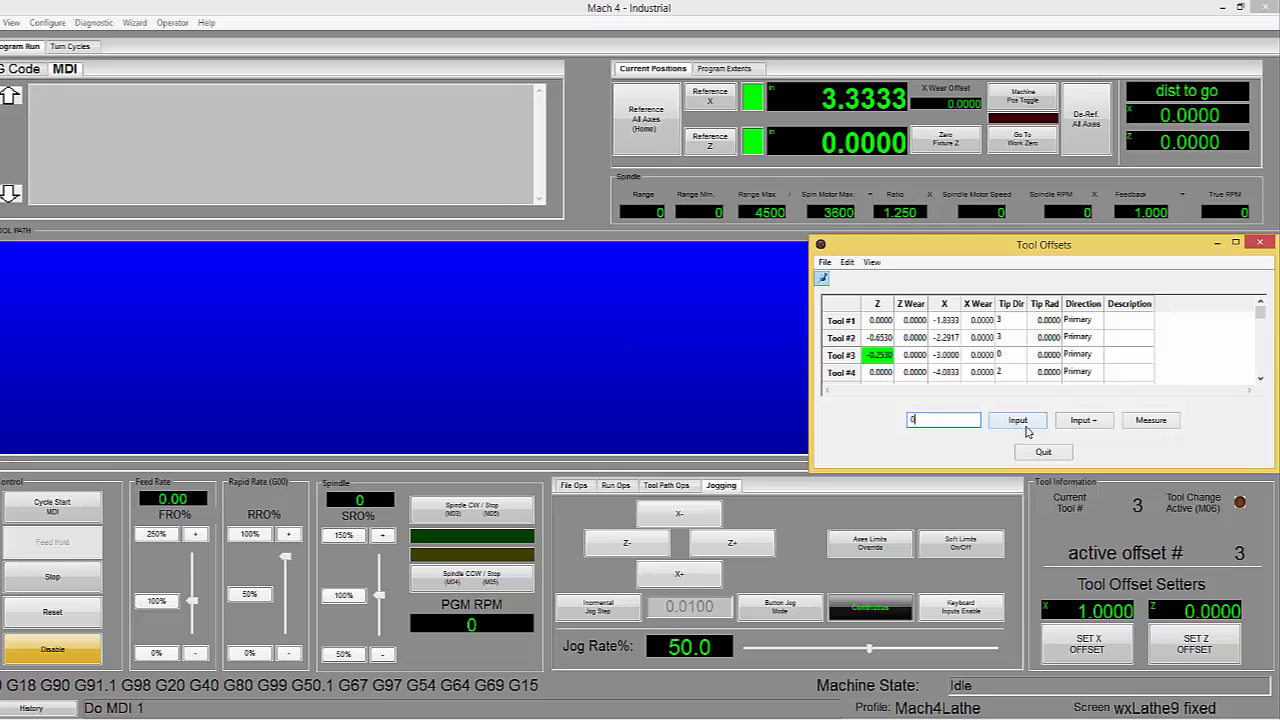
{"action": "left_click", "coordinate": [1027, 427]}
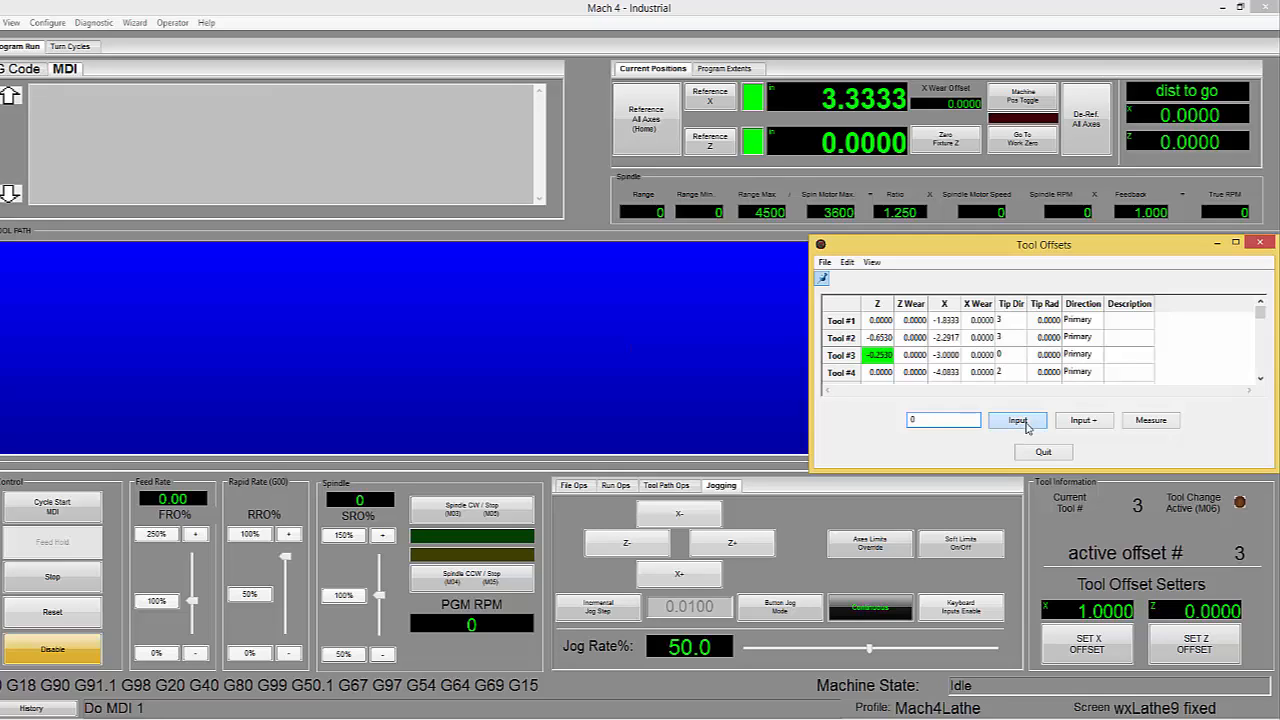
{"action": "left_click", "coordinate": [1213, 657]}
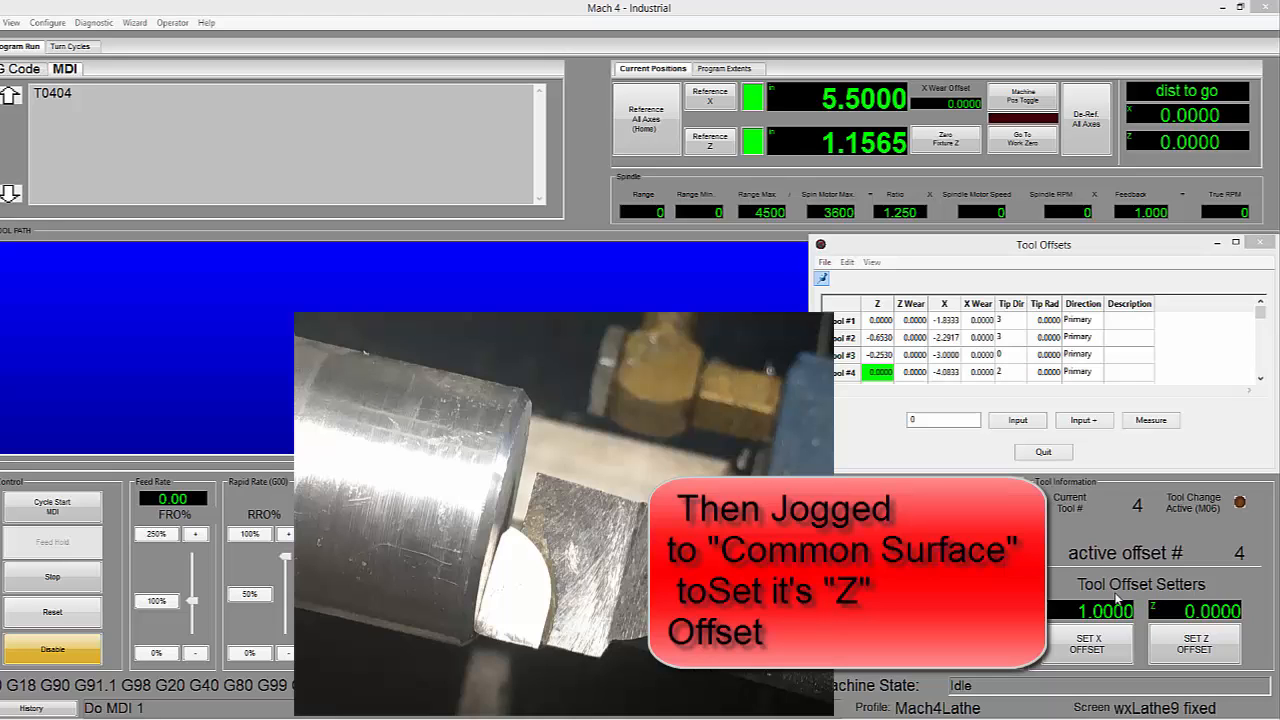
Step: Set tool 4's Z offset at Z 0.0000, clear it to 0 in the tool table and set it again
{"action": "left_click", "coordinate": [1198, 646]}
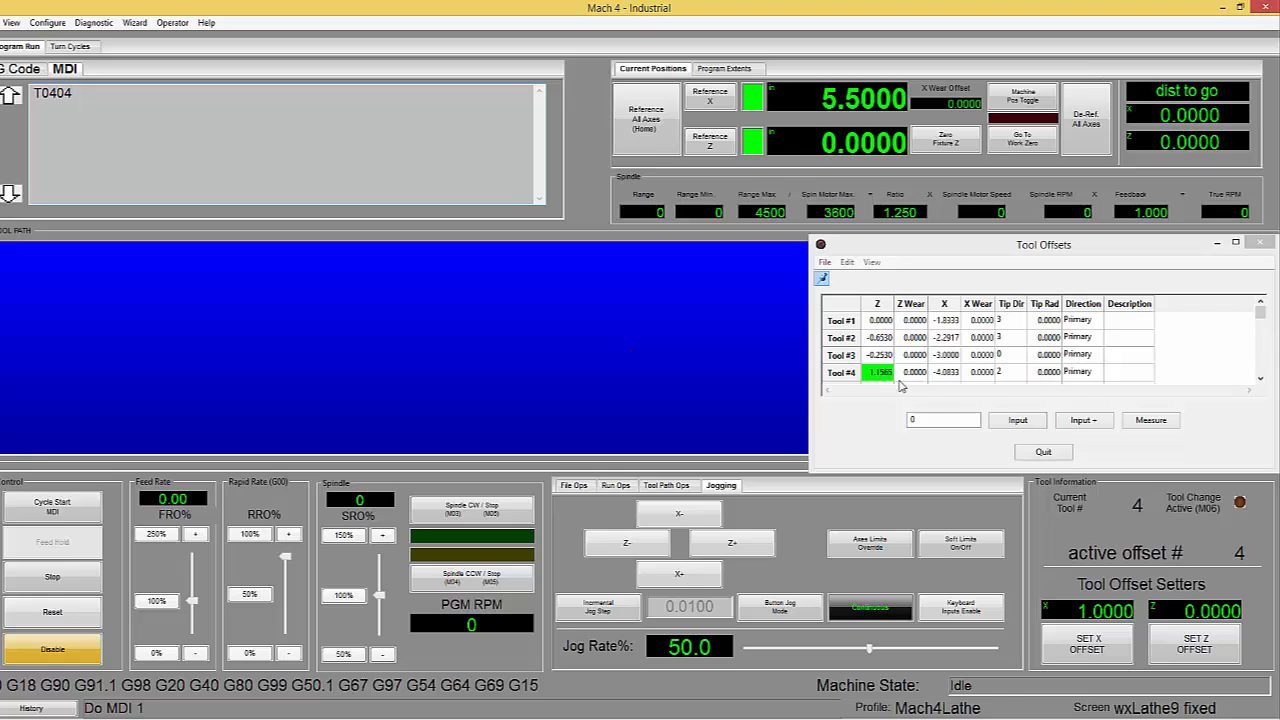
{"action": "left_click", "coordinate": [922, 418]}
{"action": "left_click", "coordinate": [1017, 421]}
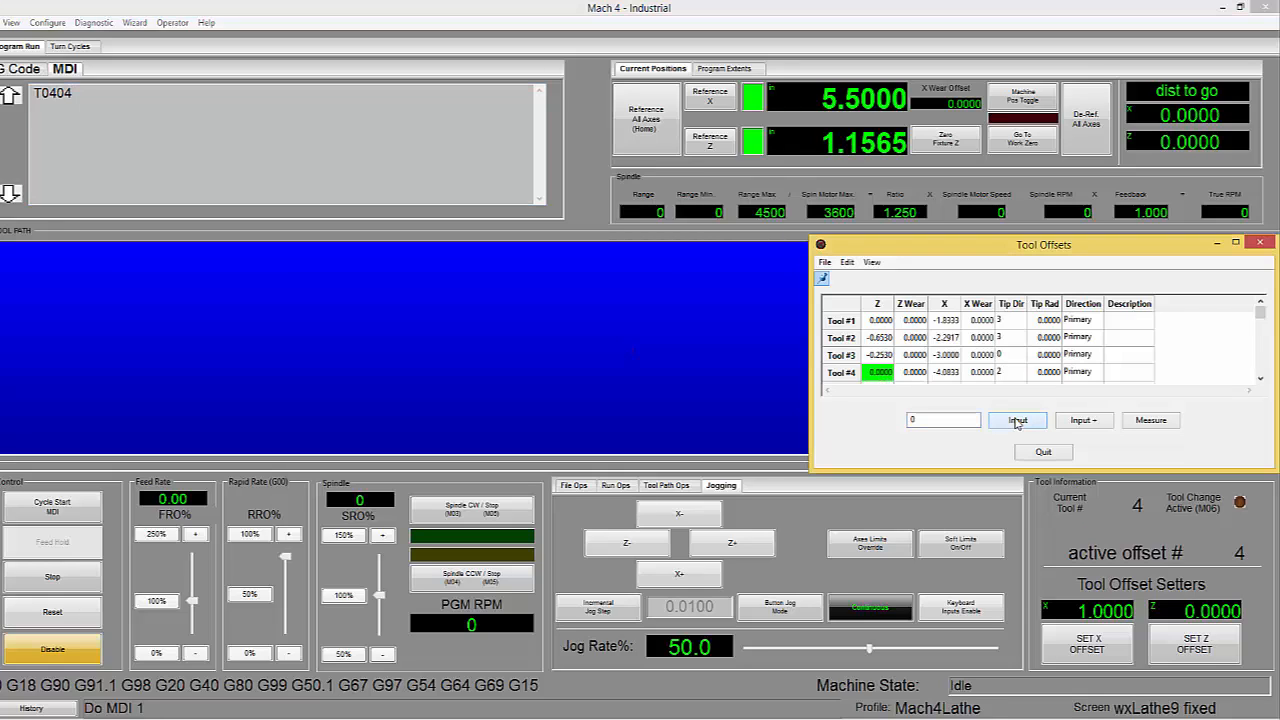
{"action": "left_click", "coordinate": [1183, 650]}
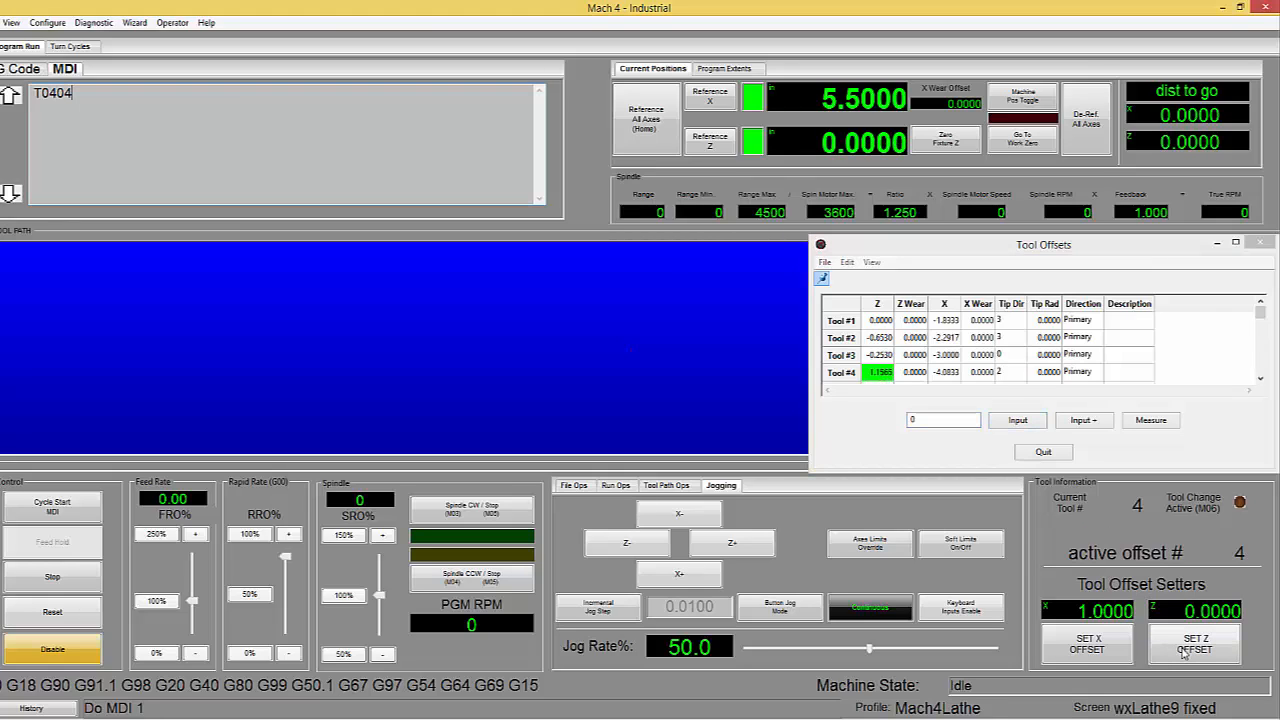